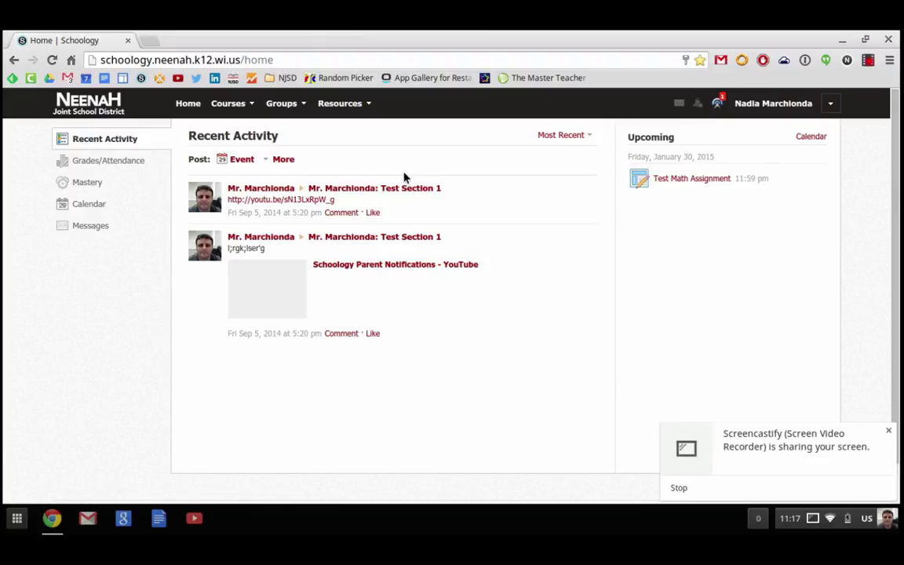
- Open the Test Math Assignment from the upcoming items and download its attached PDF, Unit 1 Lesson 1 Homework Multiply with 5 Page 2
left_click(673, 180)
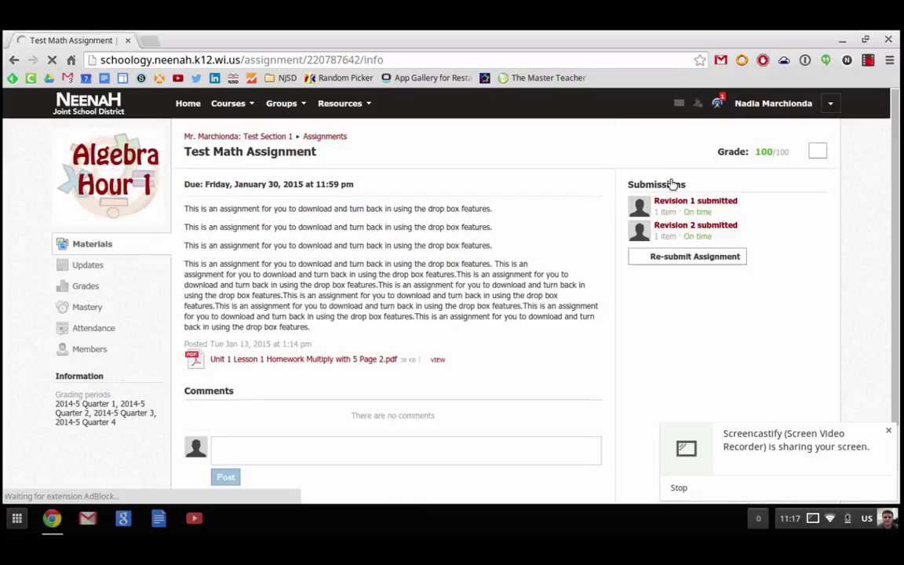
left_click(263, 361)
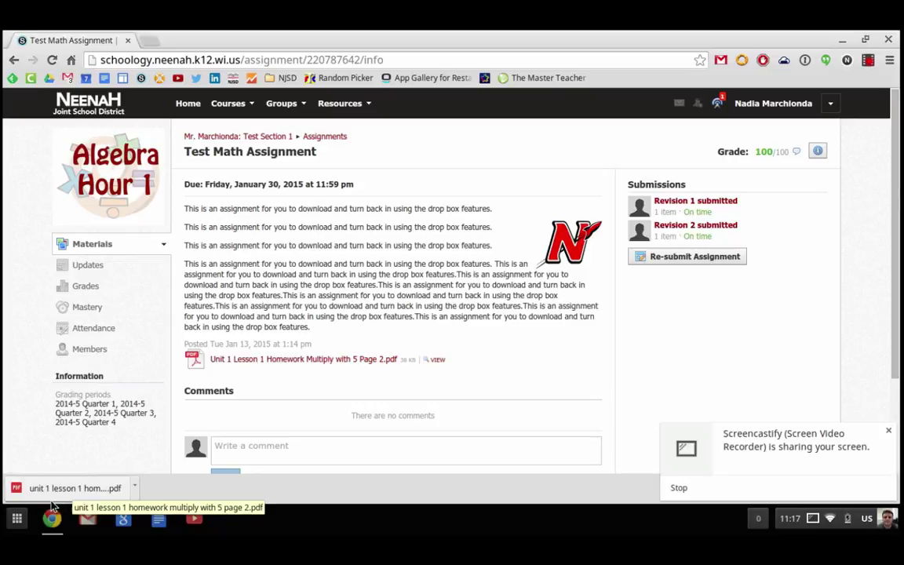
- Launch the DocHub app on the Chromebook, sign in with the Google account, and dismiss the screen-sharing notification
left_click(17, 518)
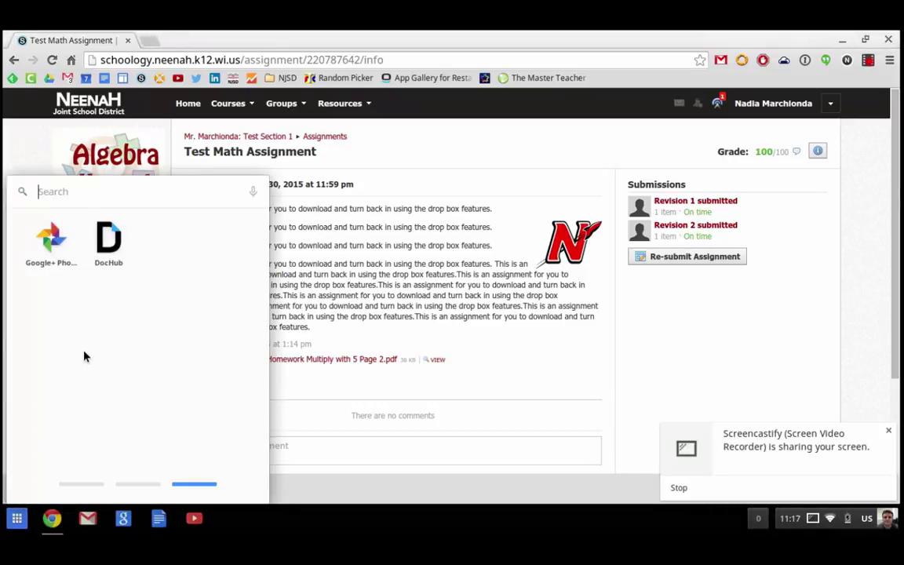
left_click(88, 477)
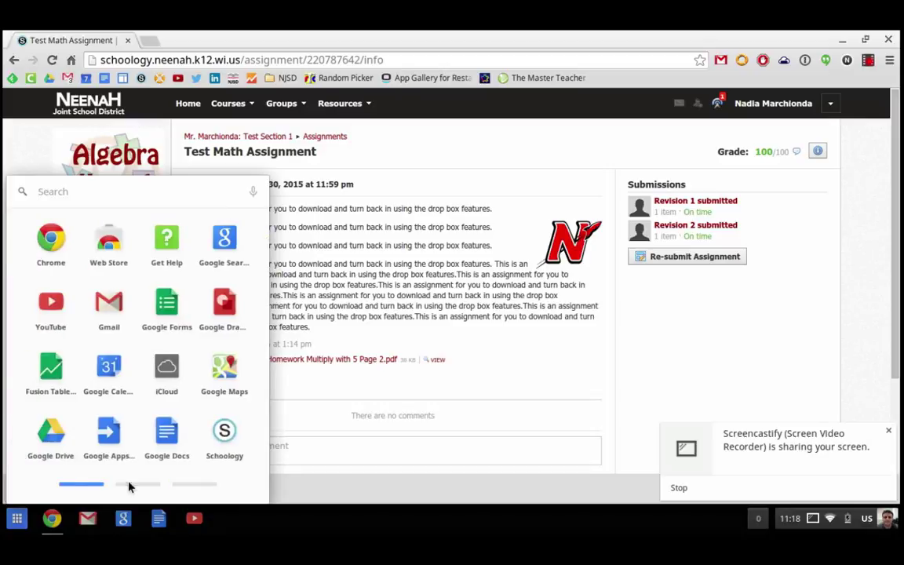
left_click(130, 485)
left_click(187, 485)
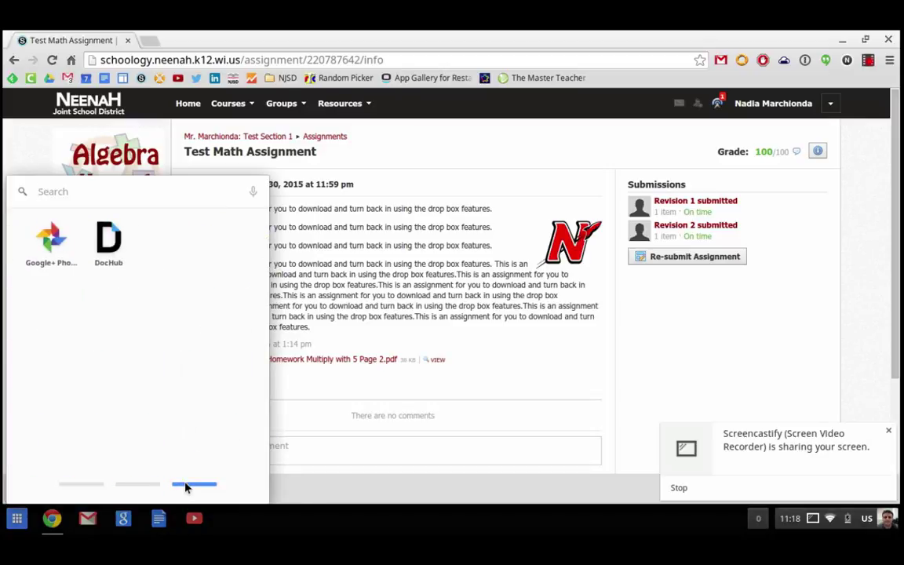
left_click(107, 245)
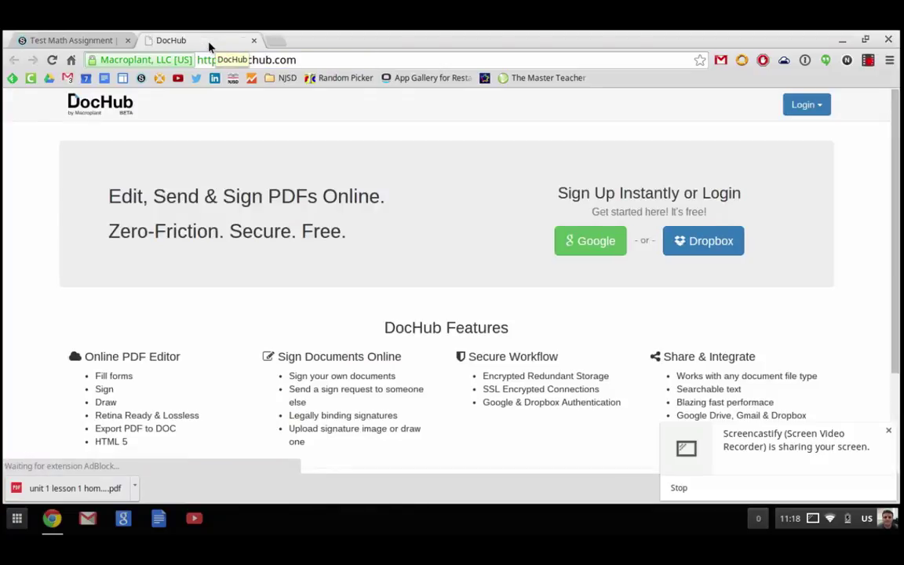
left_click(592, 246)
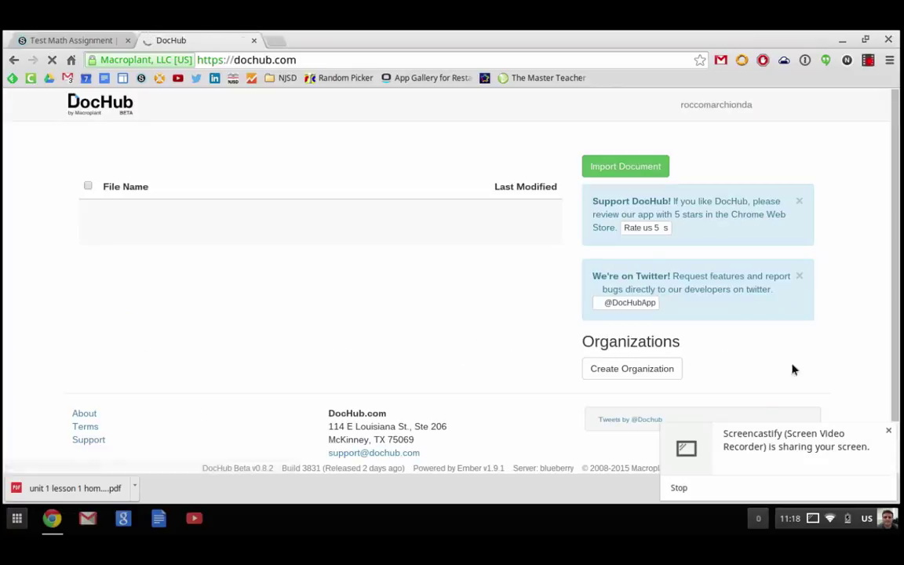
left_click(889, 430)
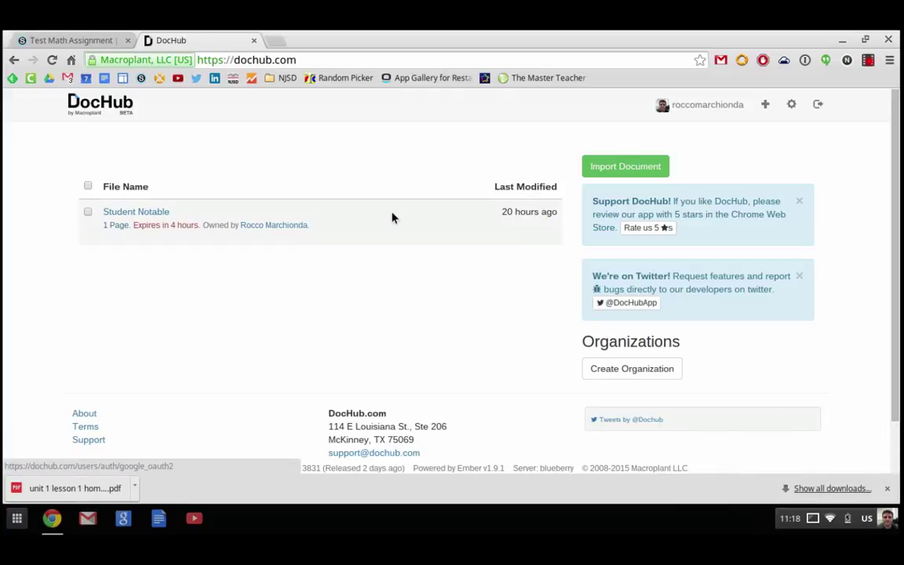
- Import unit 1 lesson 1 homework multiply with 5 page 2.pdf from the computer's Downloads folder and create a DocHub document from it
left_click(607, 170)
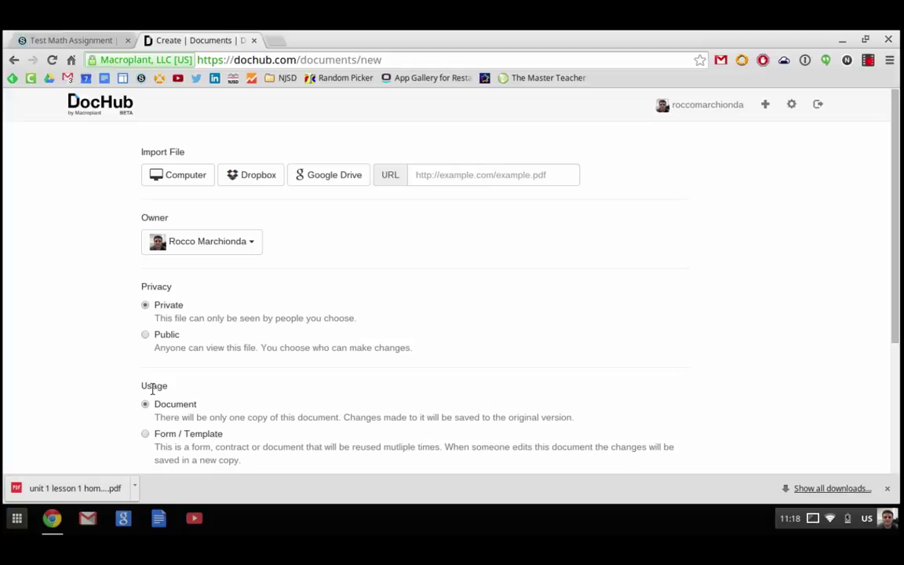
scroll(153, 389, "down", 3)
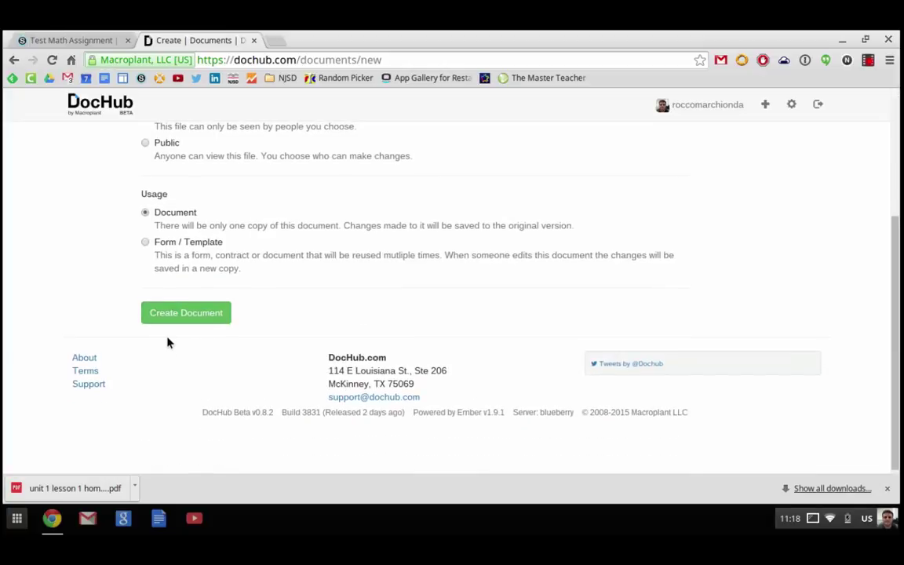
scroll(180, 321, "up", 1)
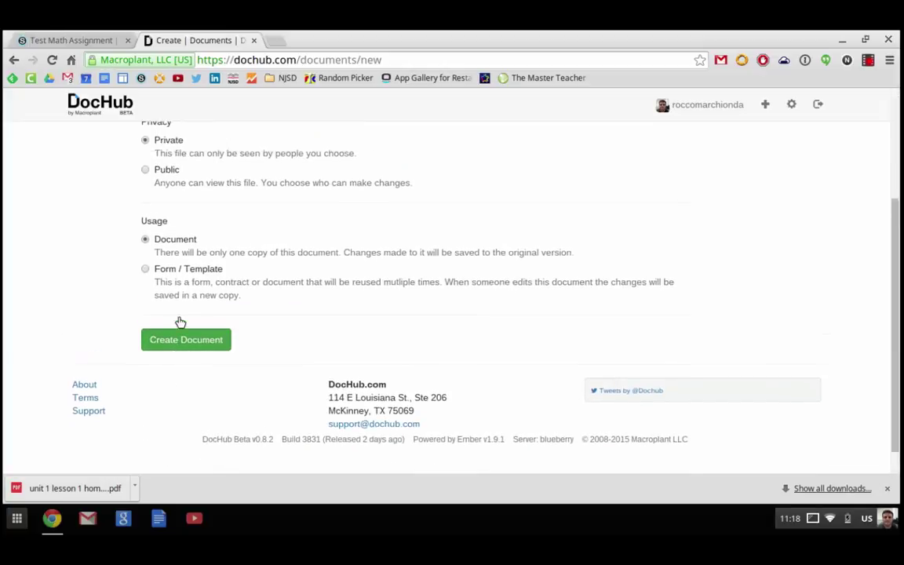
scroll(179, 322, "up", 3)
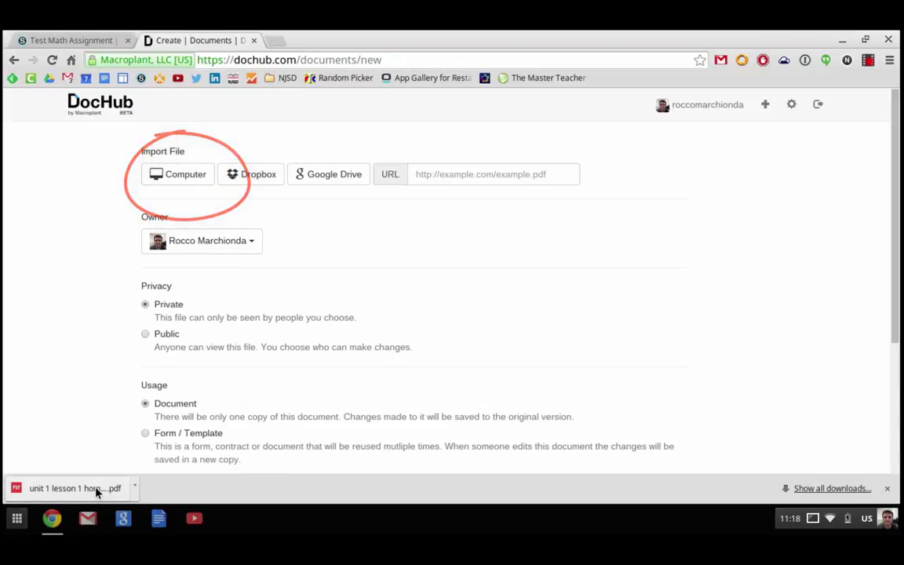
scroll(184, 171, "down", 1)
left_click(183, 163)
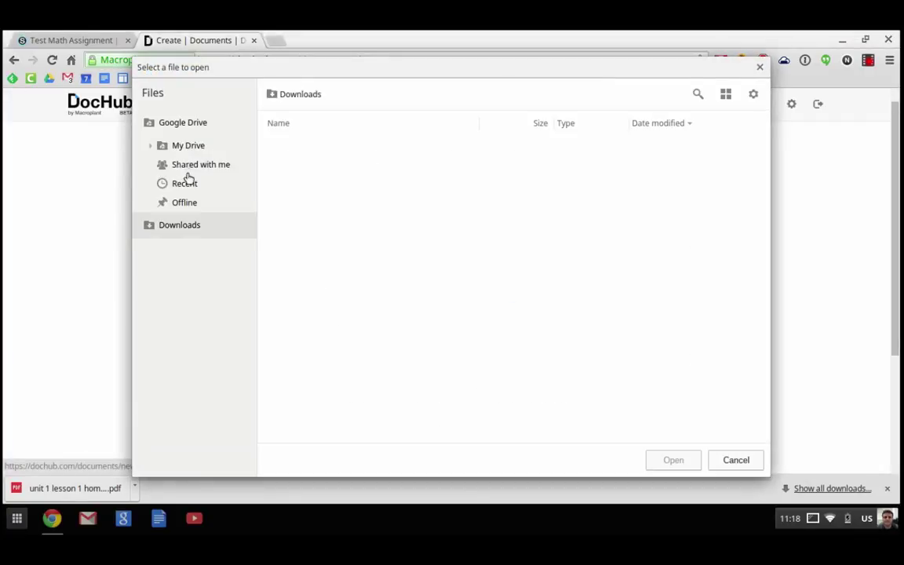
left_click(181, 229)
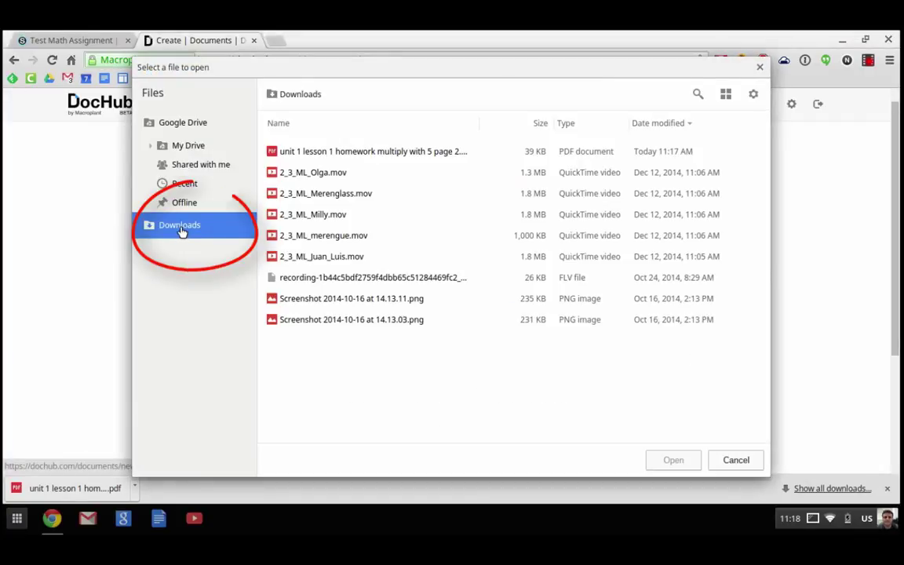
left_click(343, 153)
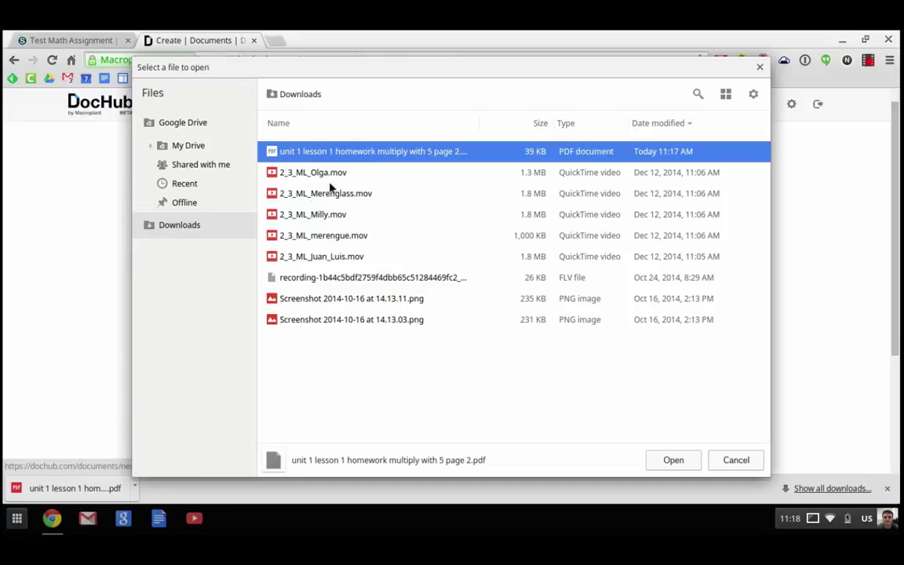
left_click(660, 459)
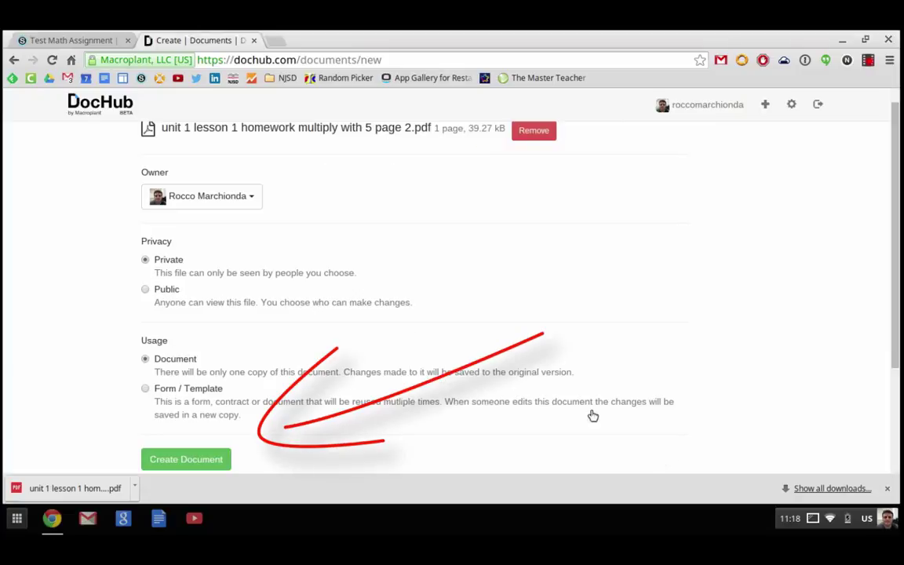
left_click(193, 461)
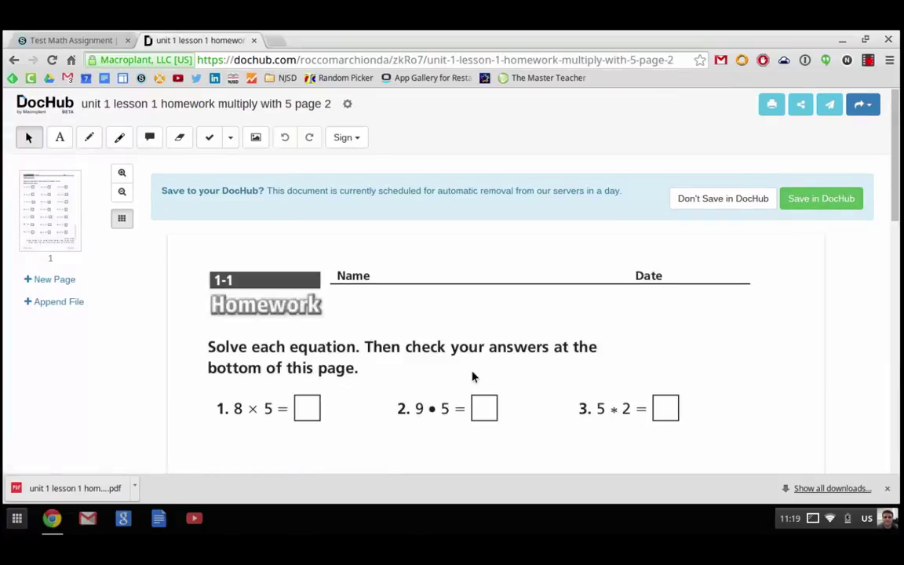
- Insert the text 40 as the answer to problem 1 and reposition it inside the answer box
scroll(472, 377, "down", 6)
scroll(471, 377, "up", 7)
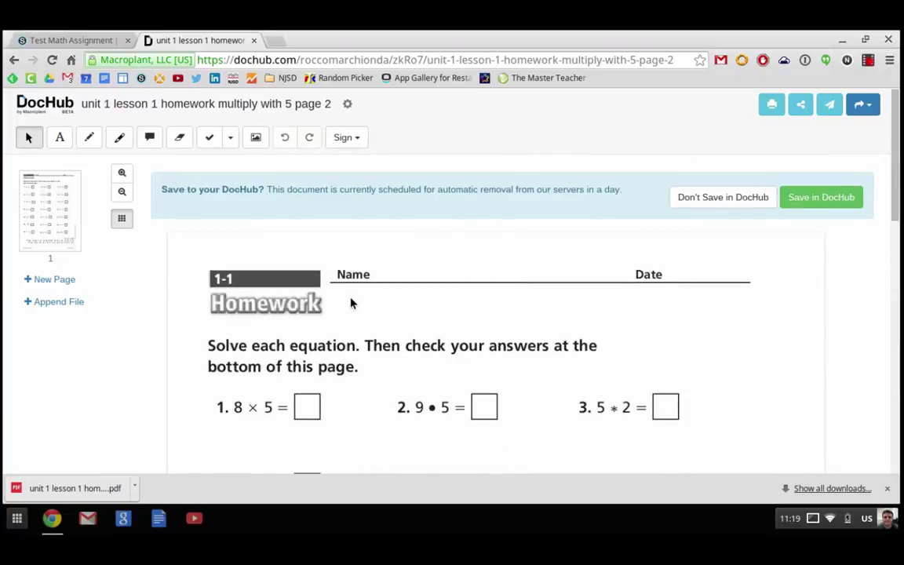
left_click(61, 139)
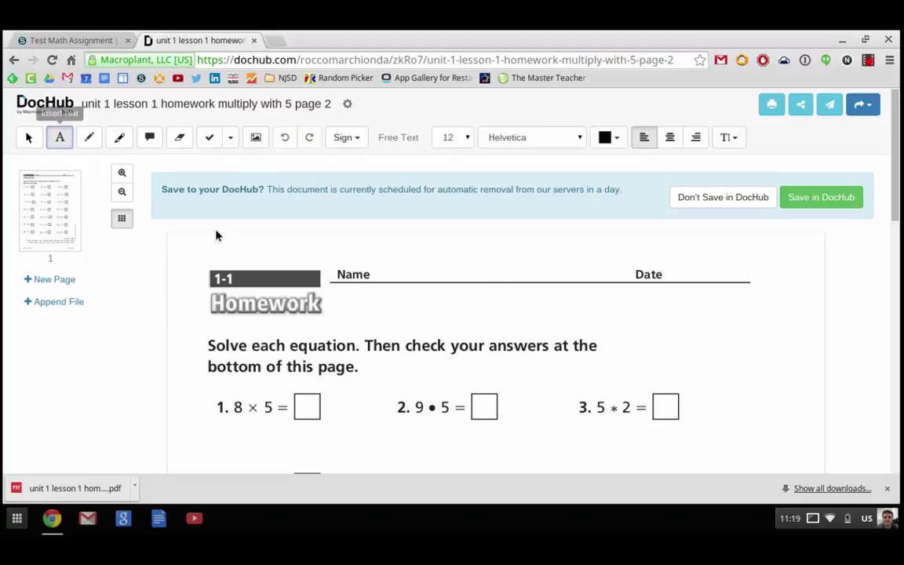
left_click(296, 406)
type("40")
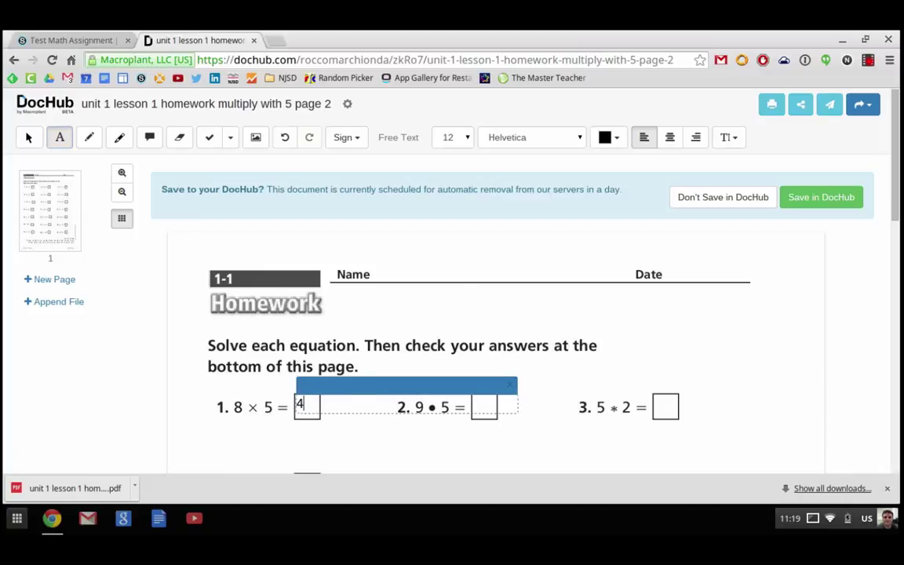
left_click(396, 435)
left_click_drag(323, 381, 520, 388)
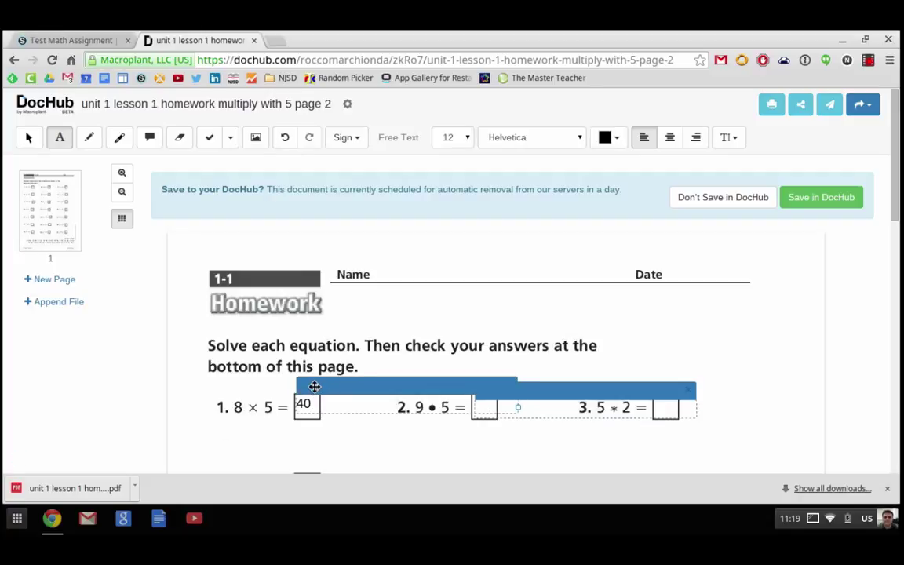
left_click_drag(313, 384, 317, 391)
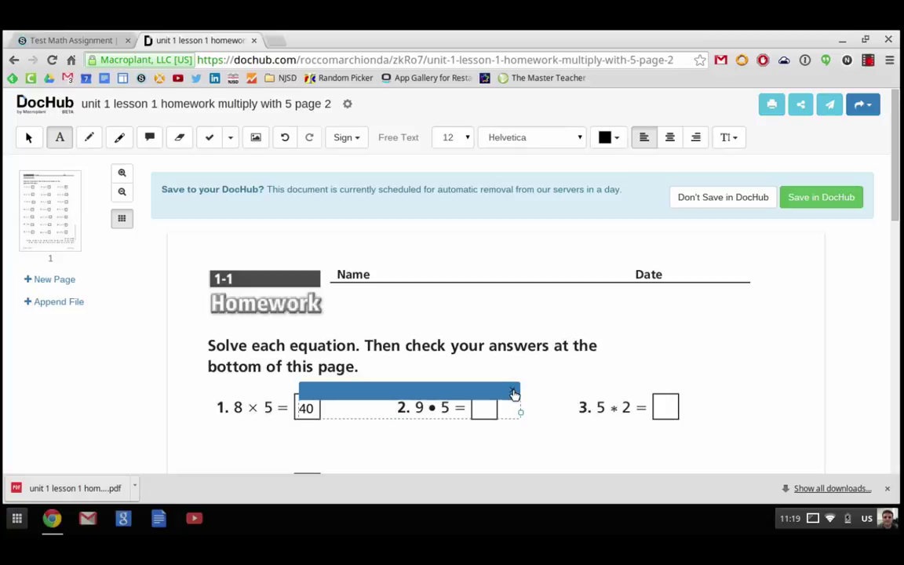
- Place a text field in problem 2's answer box and enter 45
left_click(475, 434)
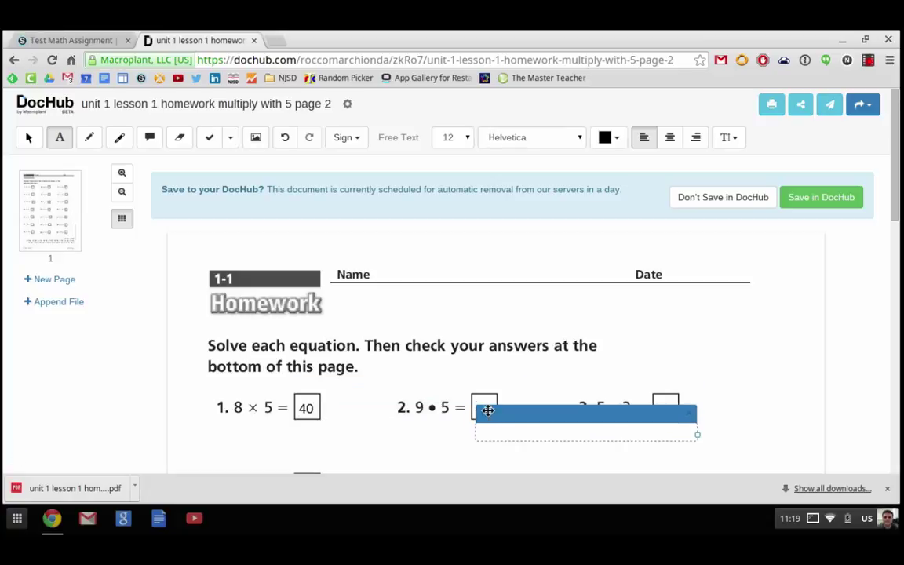
left_click_drag(488, 410, 486, 390)
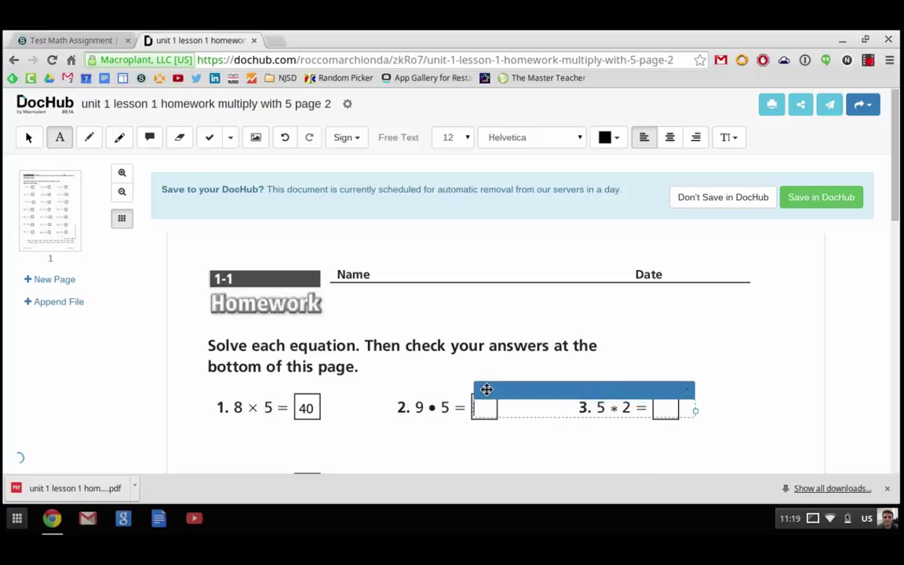
type("45")
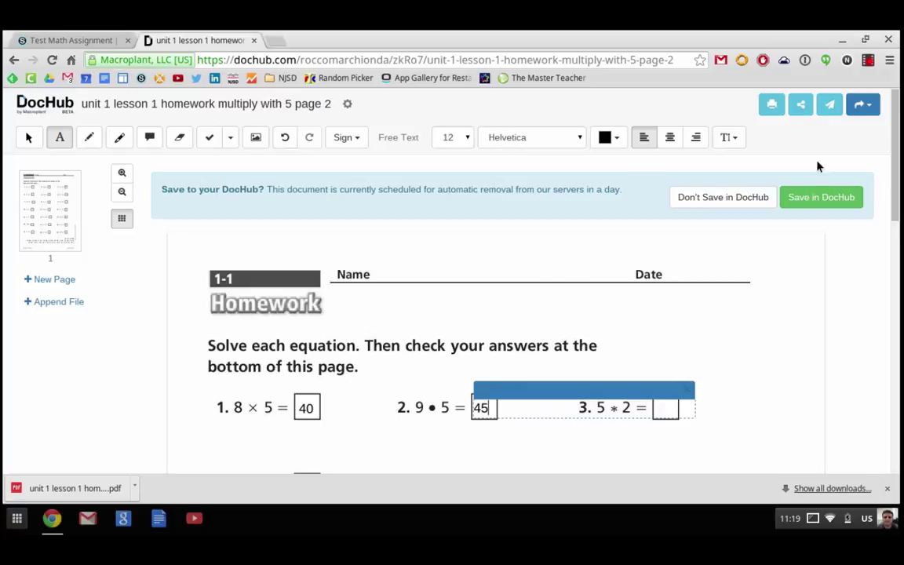
- Export the completed worksheet as a lossless PDF and save it to Downloads as unit 1 lesson 1 homework multiply with 5 page 2 (1).pdf
left_click(870, 111)
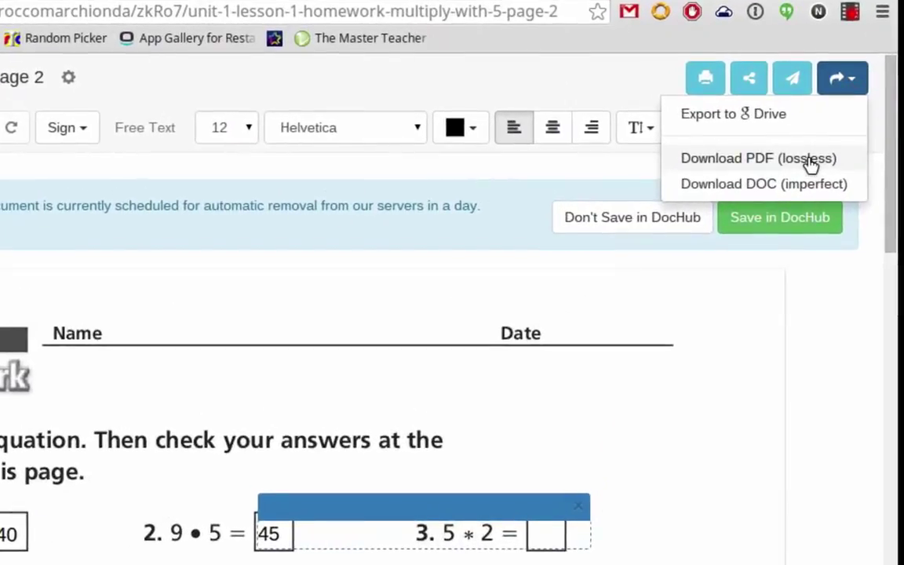
left_click(842, 160)
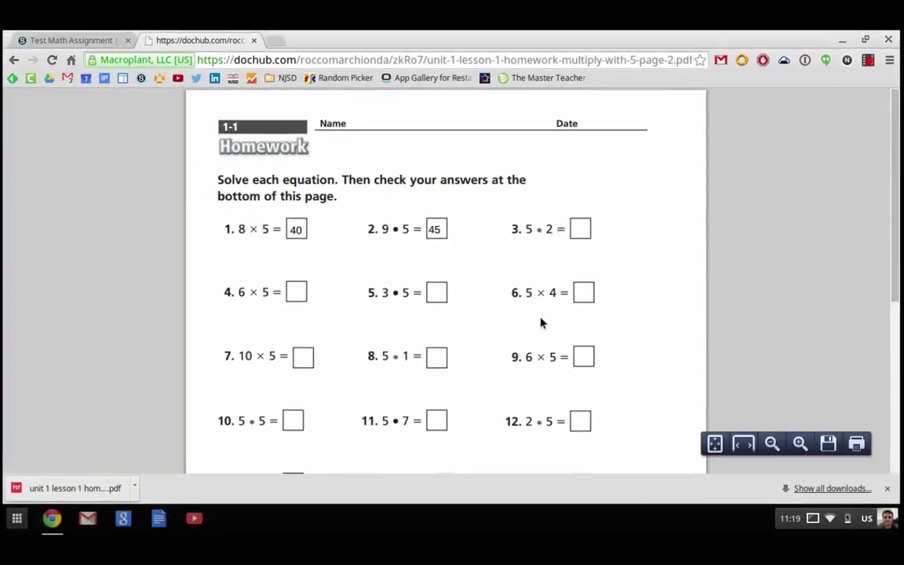
left_click(830, 445)
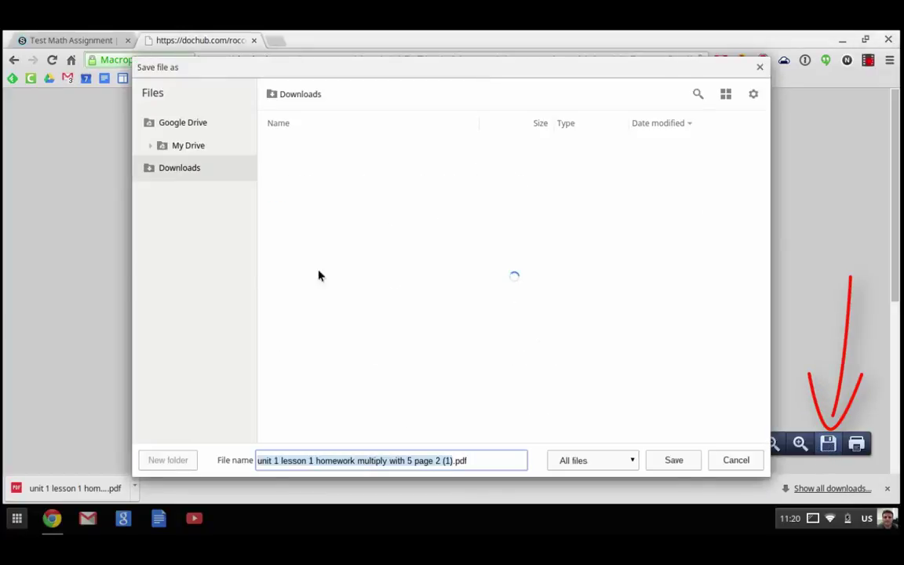
left_click(172, 171)
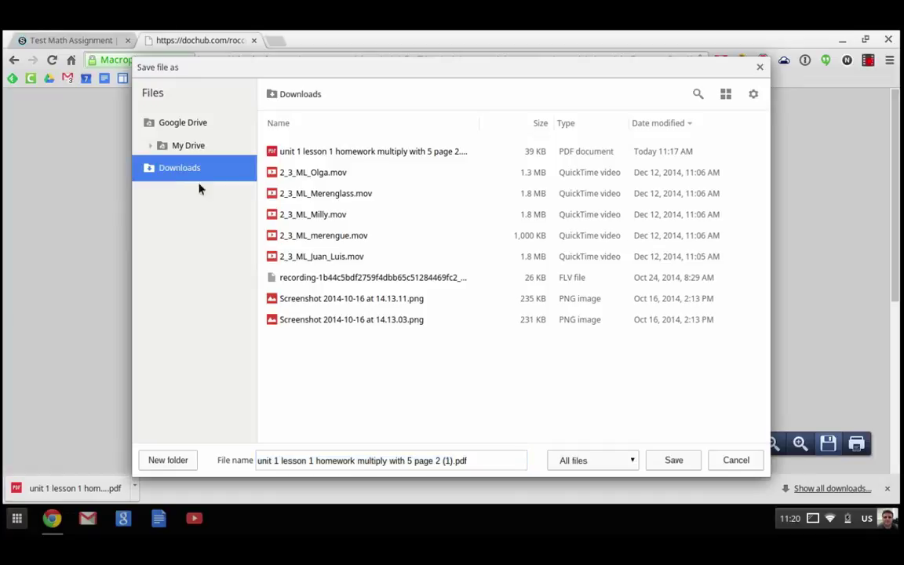
left_click(672, 460)
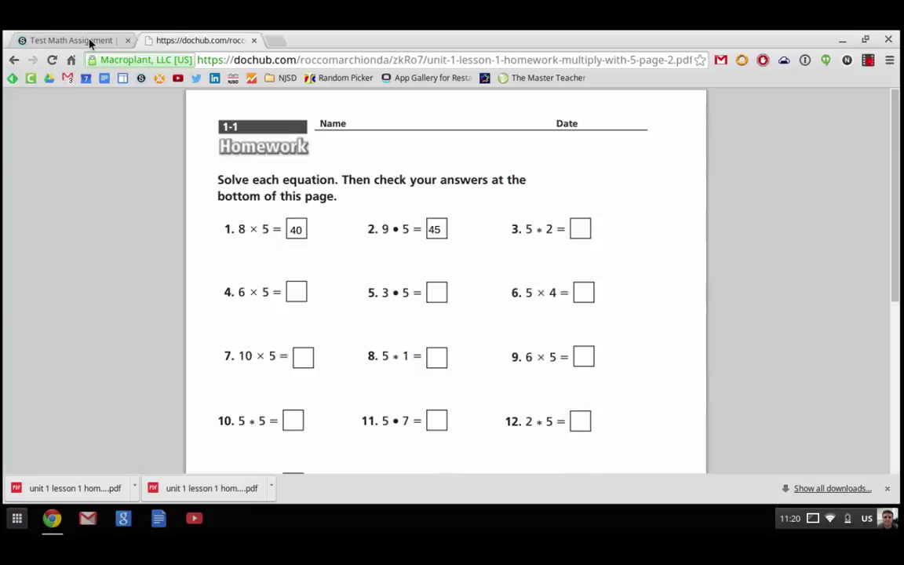
- Switch back to the Schoology assignment and re-submit it with unit 1 lesson 1 homework multiply with 5 page 2 (1).pdf from Downloads
left_click(64, 42)
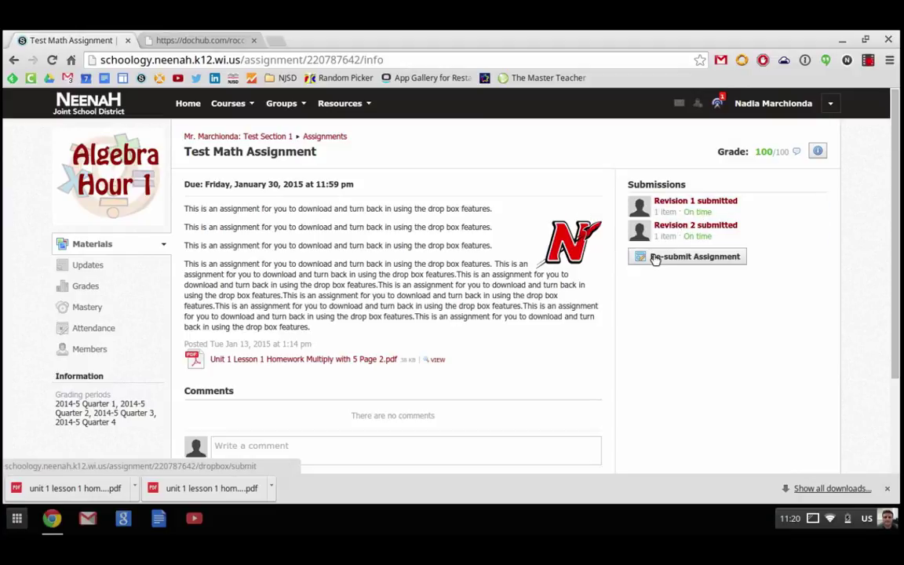
left_click(685, 260)
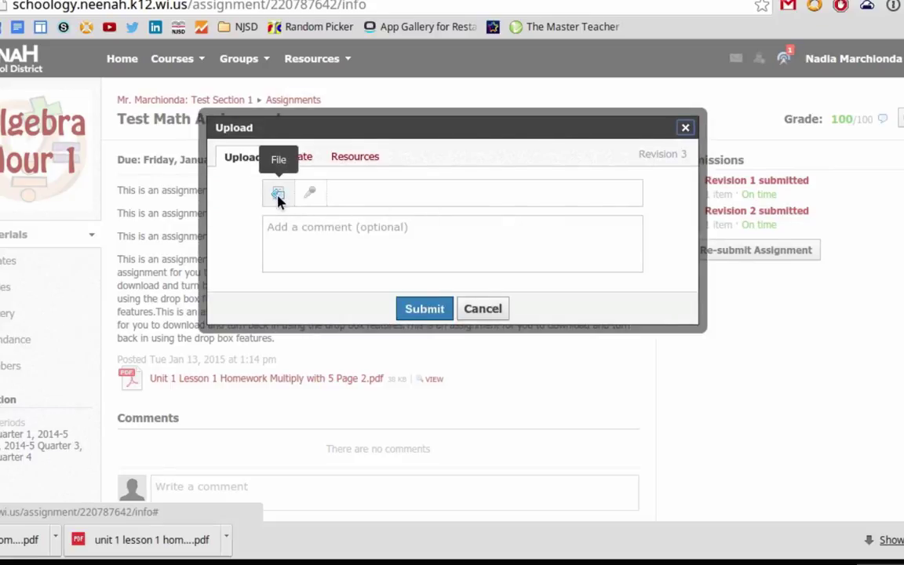
left_click(278, 196)
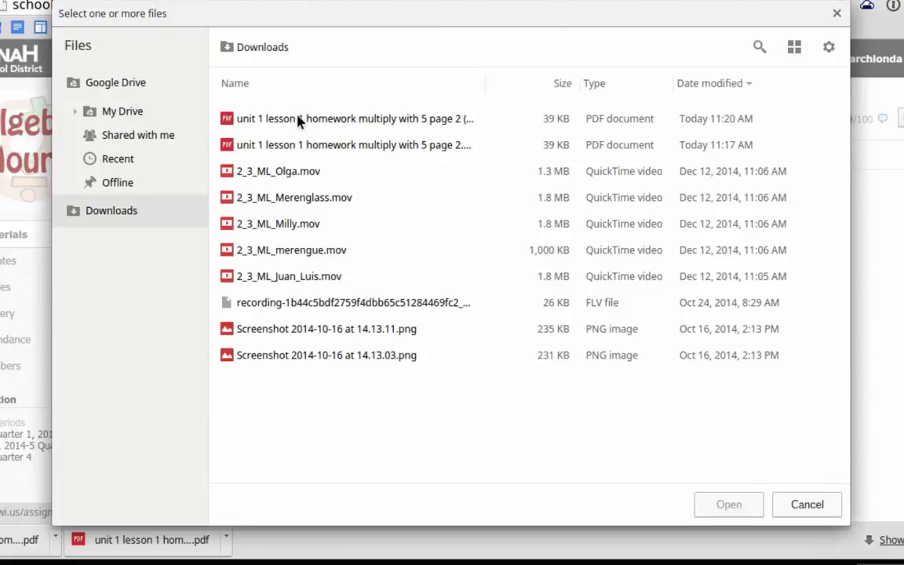
left_click(318, 126)
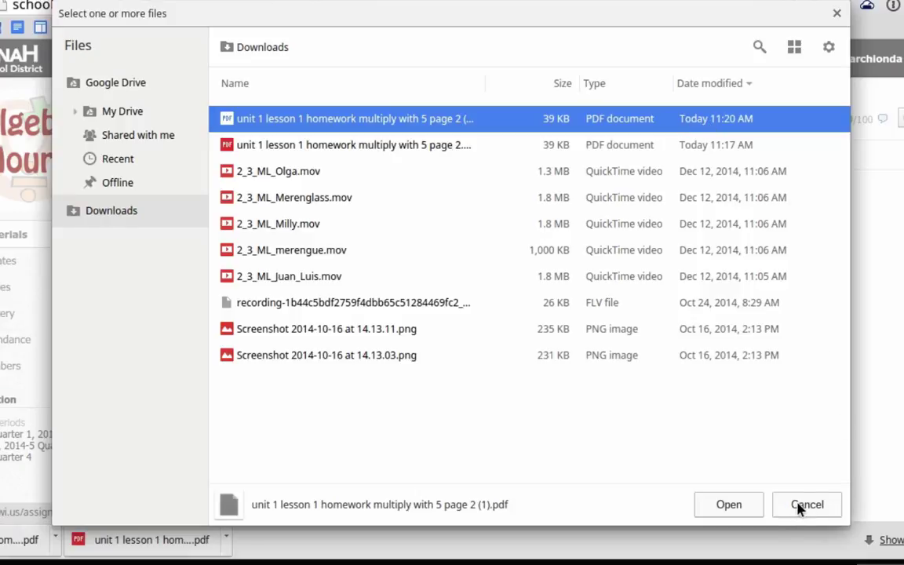
left_click(741, 510)
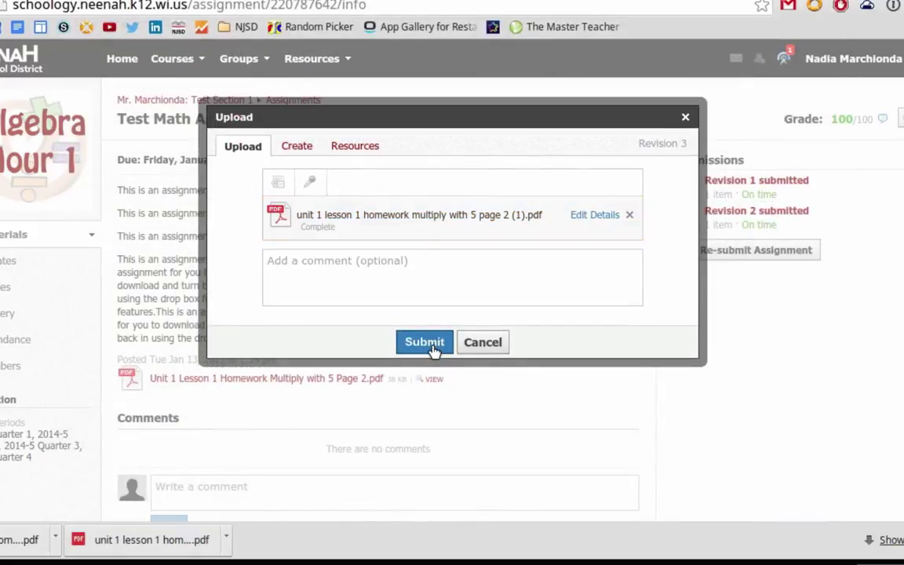
left_click(431, 345)
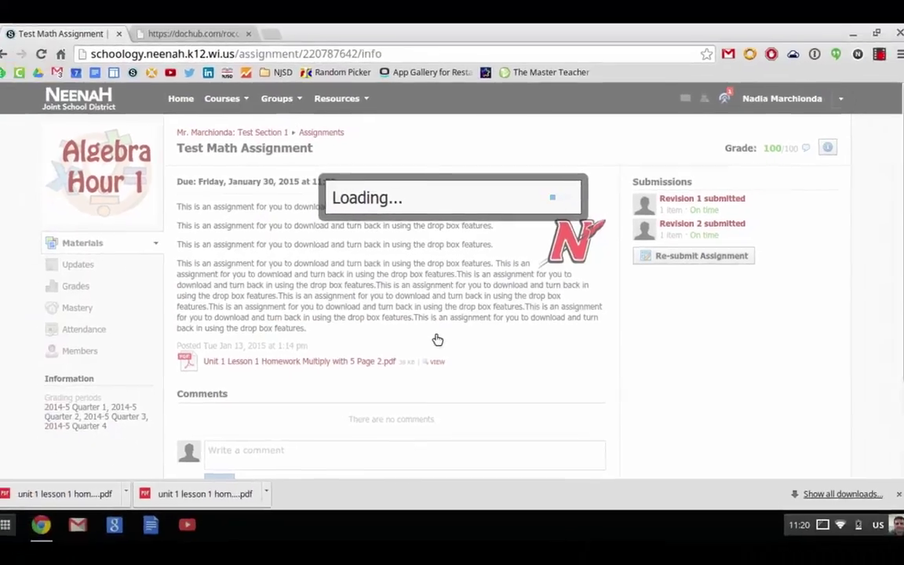